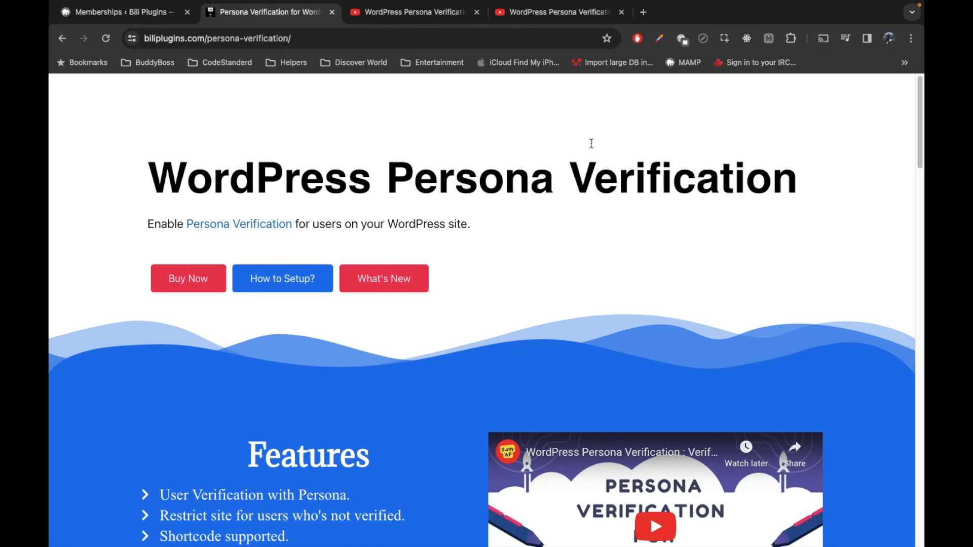
- Review the Persona Verification video playlist and the MemberPress Integration entry under version 1.4.0 in the plugin's changelog
click(429, 22)
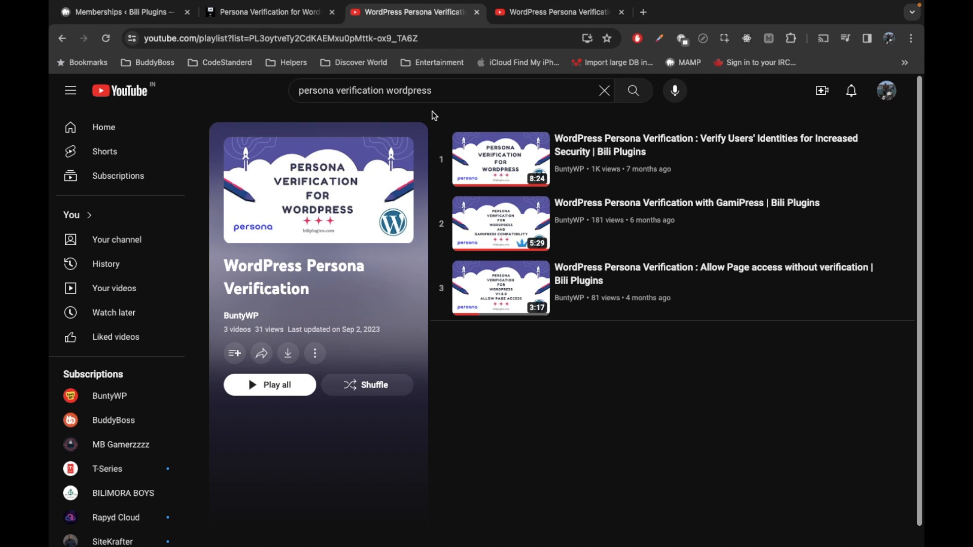
click(309, 13)
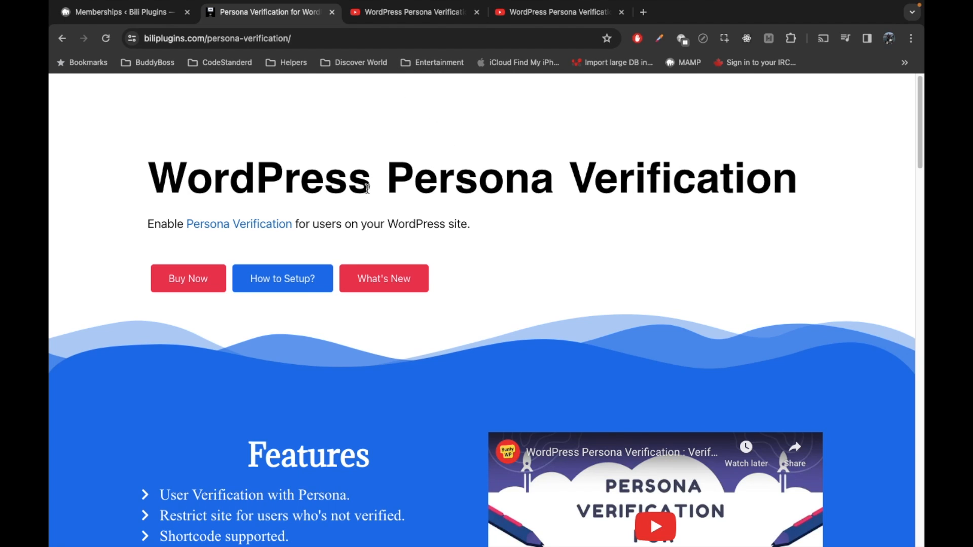
click(398, 283)
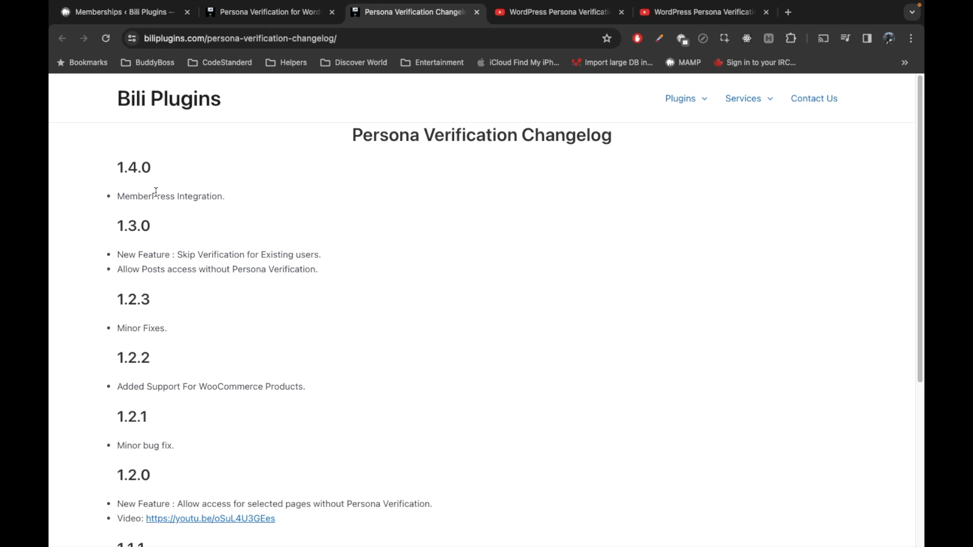
drag(118, 197, 267, 195)
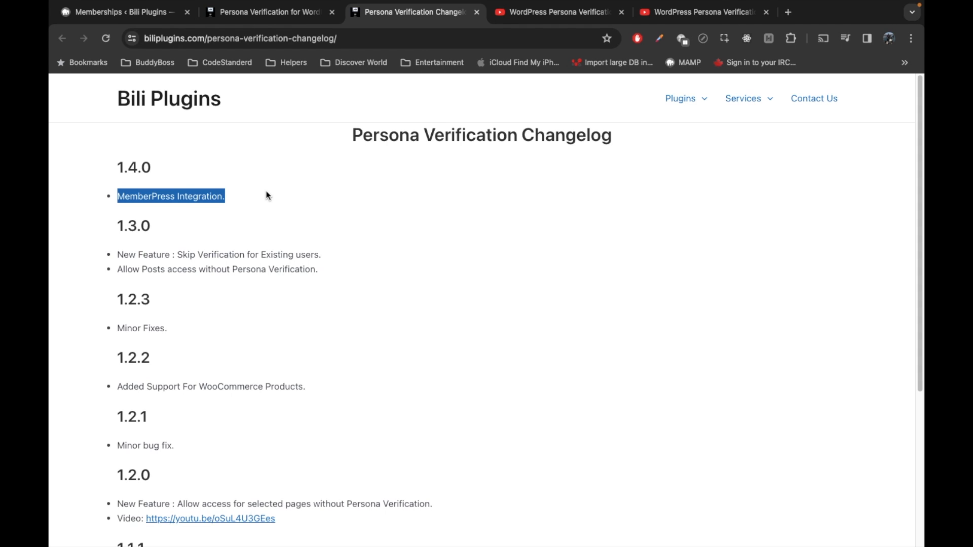
- Return to the WordPress Persona Verification product page and review its heading
click(282, 10)
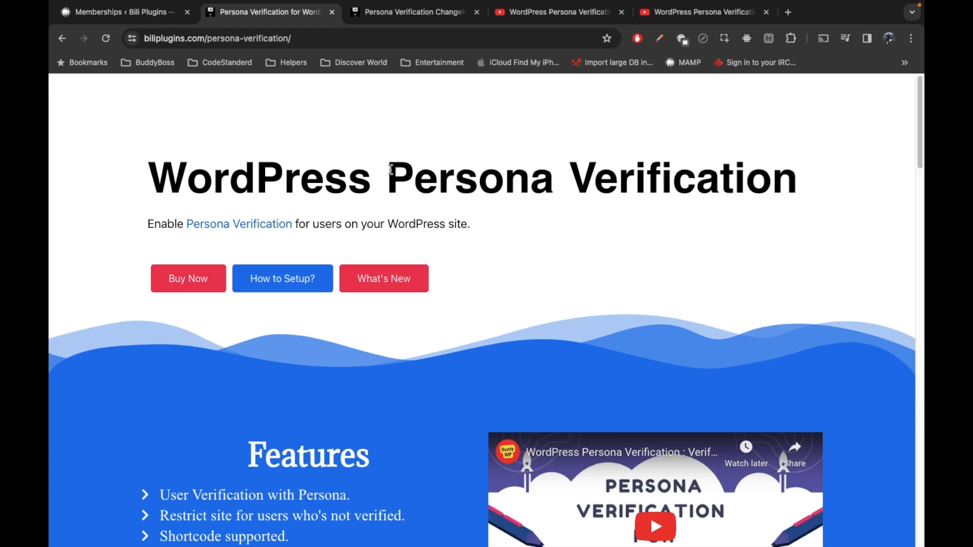
drag(389, 171, 821, 180)
click(632, 167)
drag(391, 172, 787, 172)
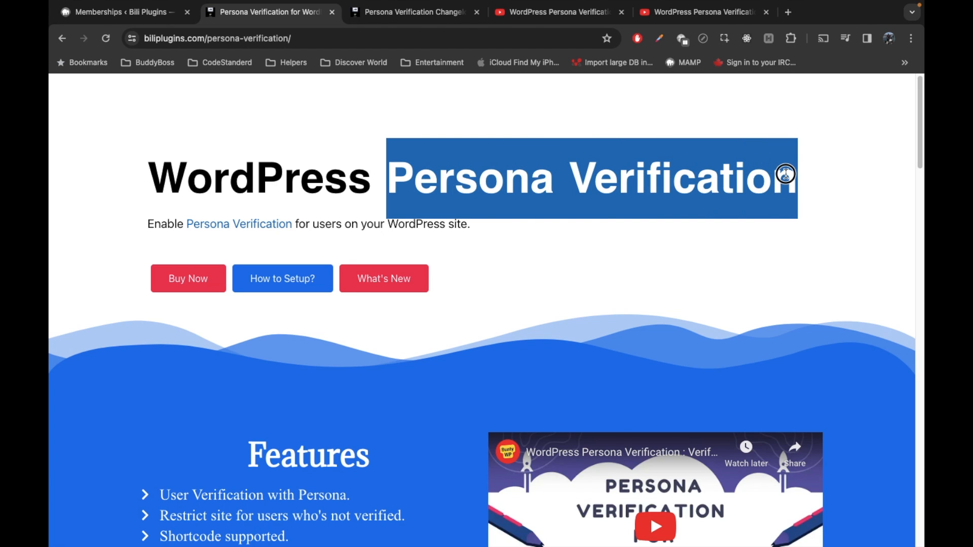
triple_click(489, 163)
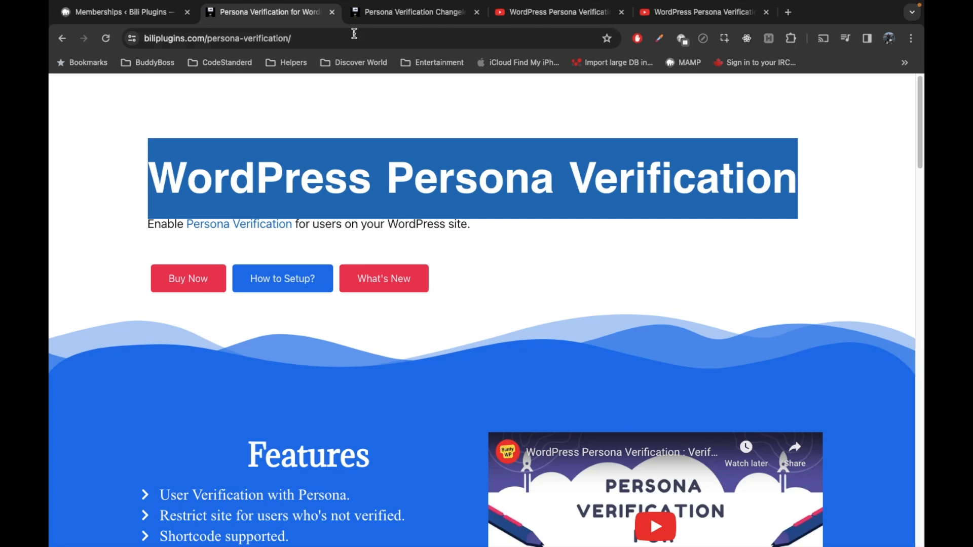
click(368, 143)
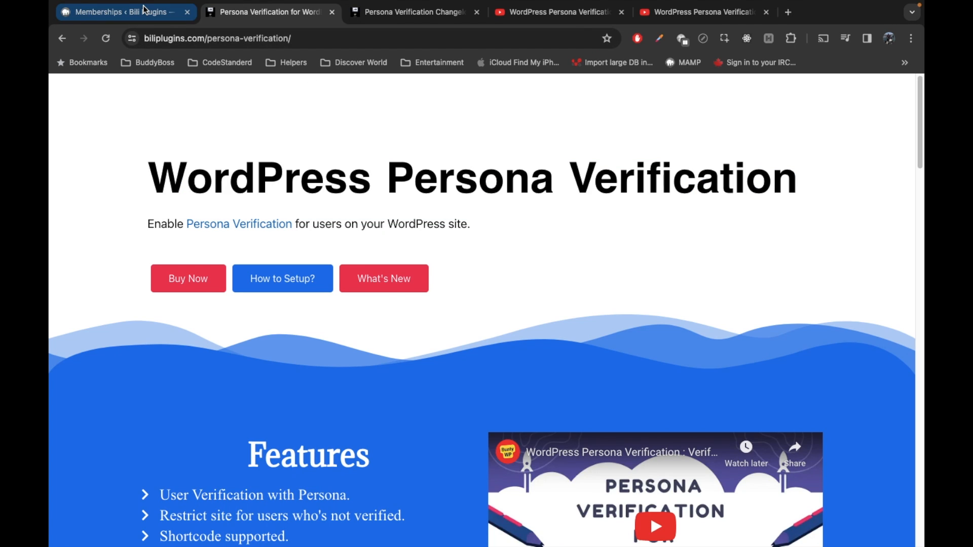
- Examine the list of MemberPress memberships in the WordPress admin
click(126, 11)
scroll(294, 143, down, 2)
scroll(294, 143, down, 3)
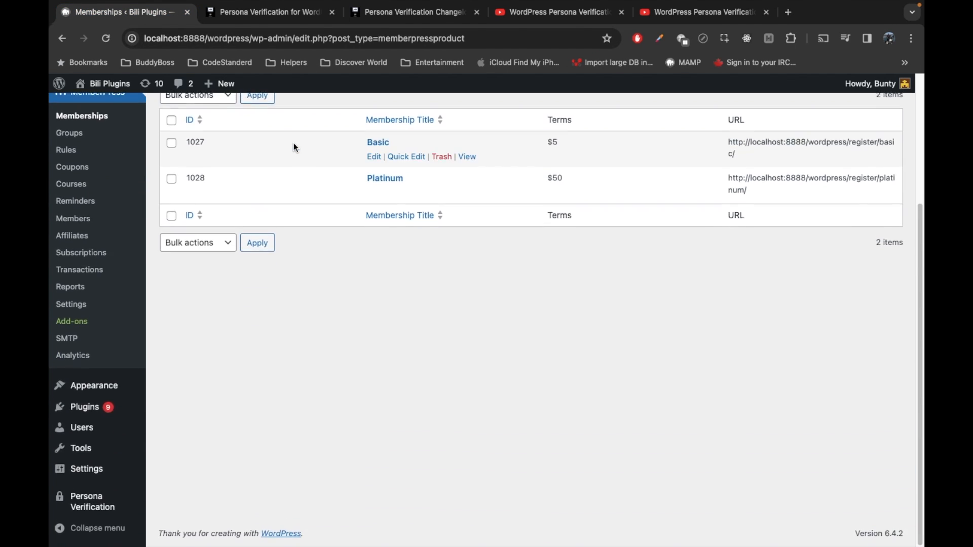
scroll(293, 143, up, 4)
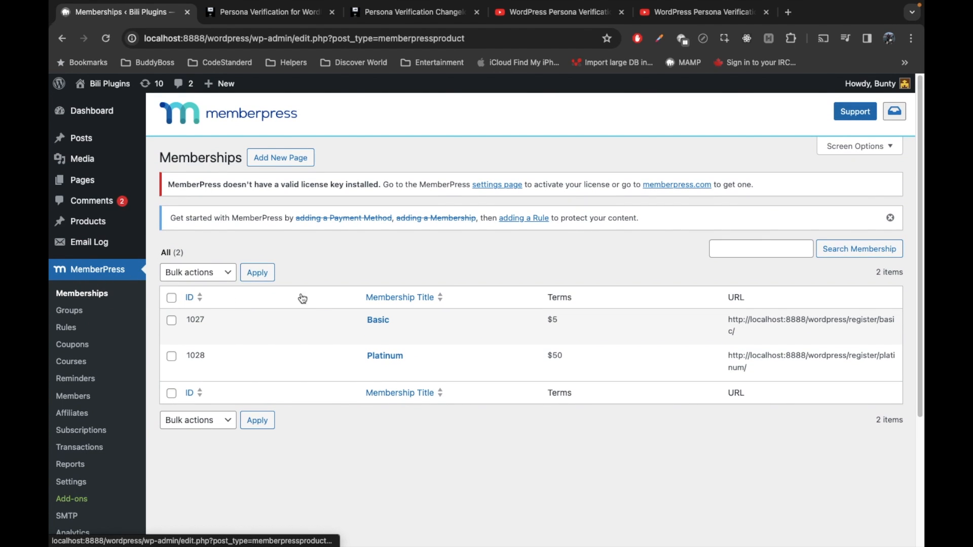
scroll(340, 291, down, 2)
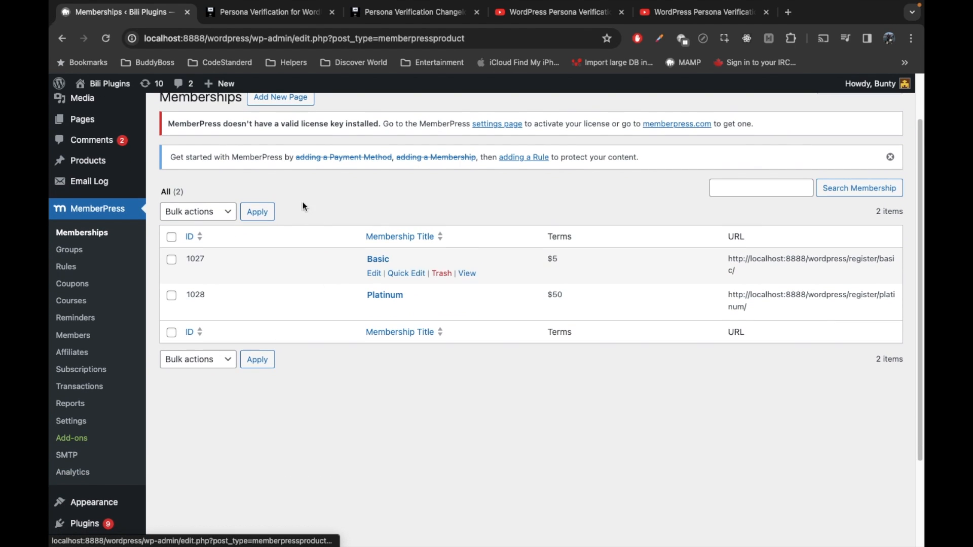
scroll(336, 262, down, 5)
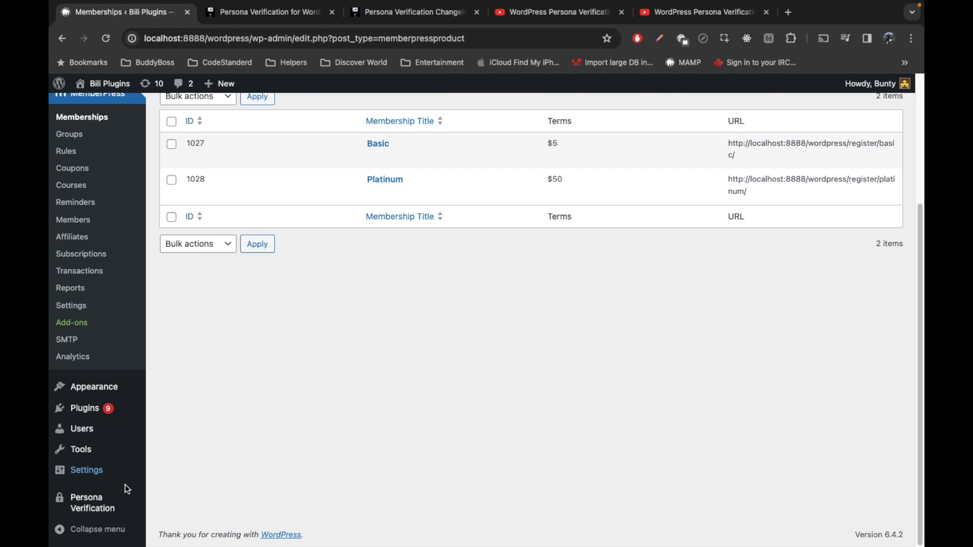
- Open the Persona Verification settings and examine the allowed memberships under MemberPress
click(93, 503)
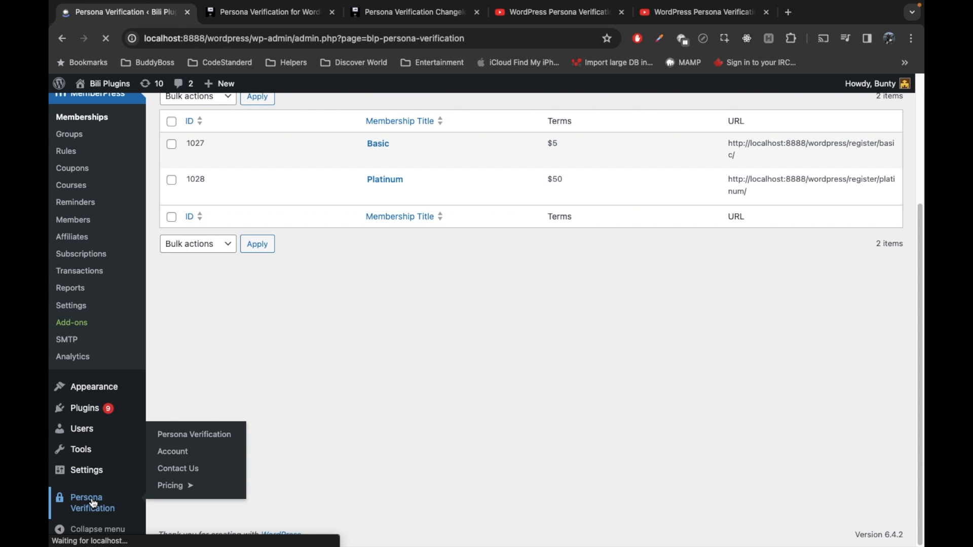
scroll(292, 405, down, 3)
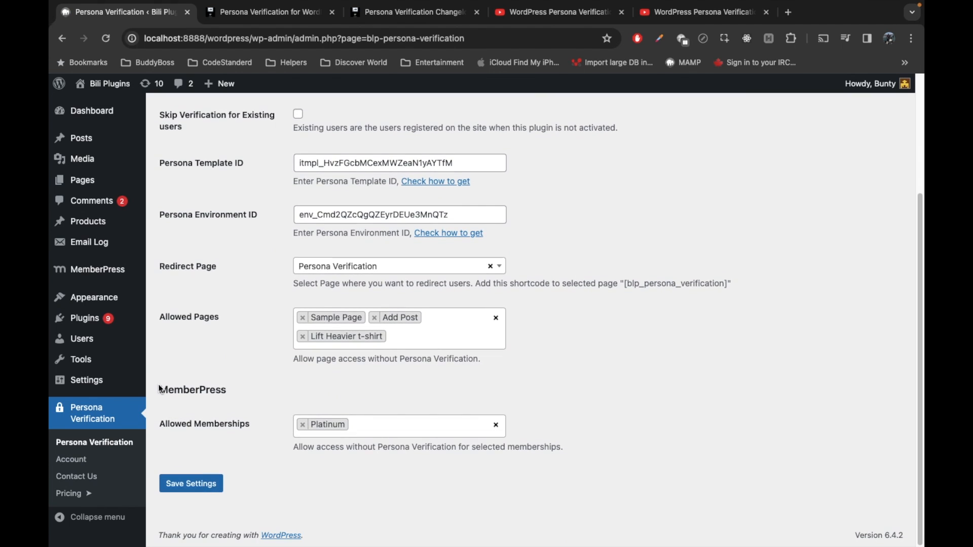
drag(159, 391, 248, 396)
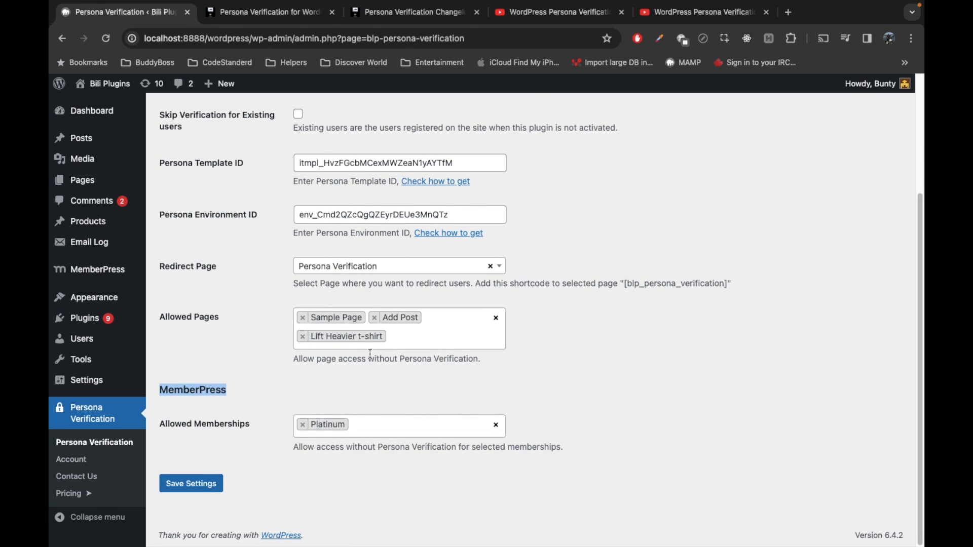
click(371, 419)
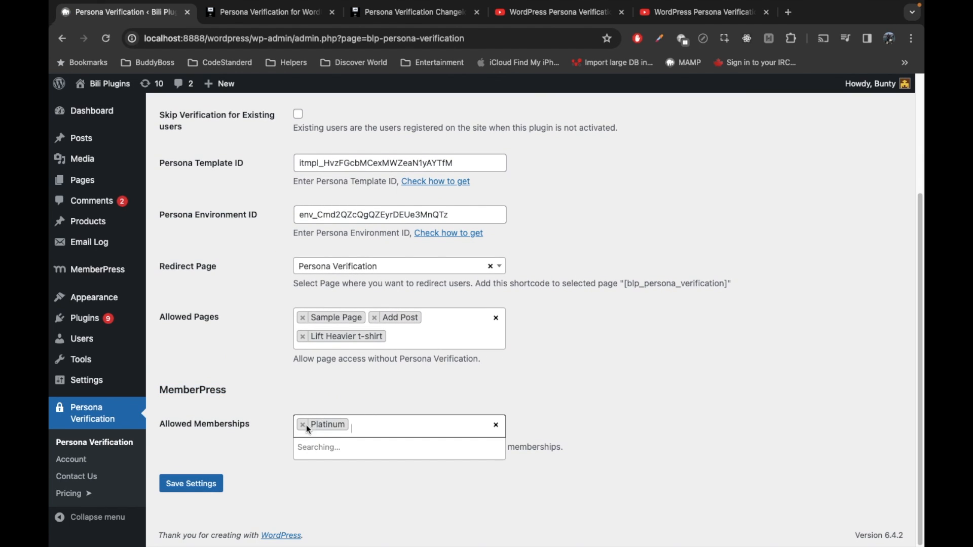
click(276, 397)
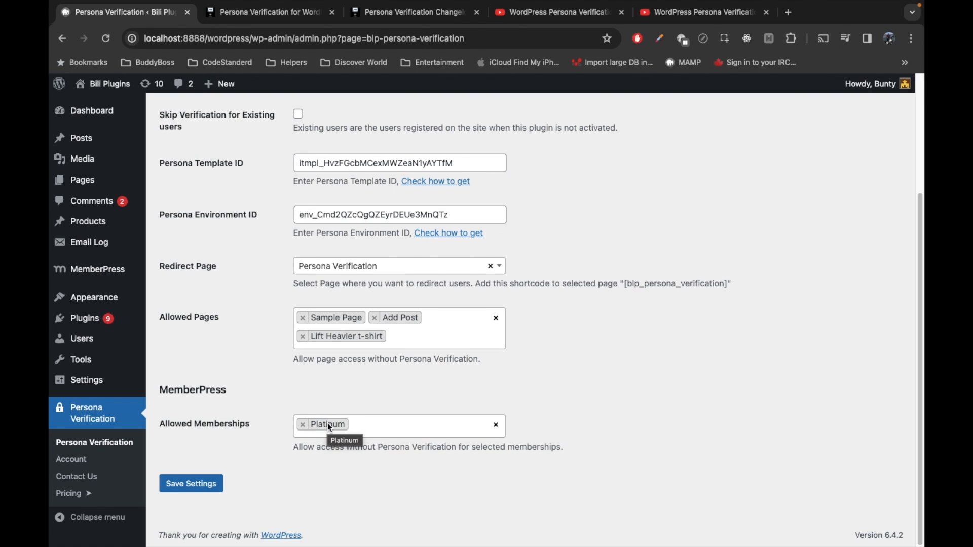
double_click(207, 383)
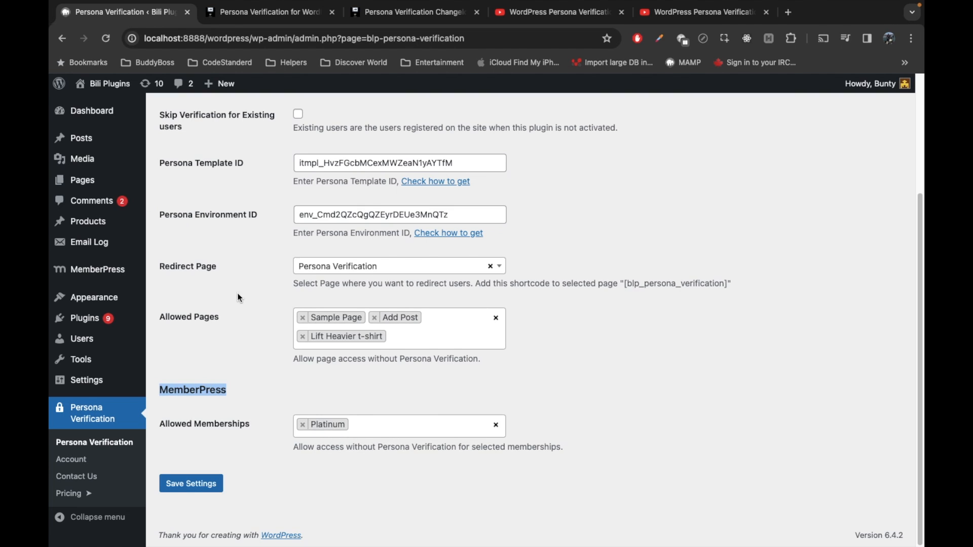
- In the incognito window, check which user is logged in and try to visit the Mahabharata page
key(ctrl+Right)
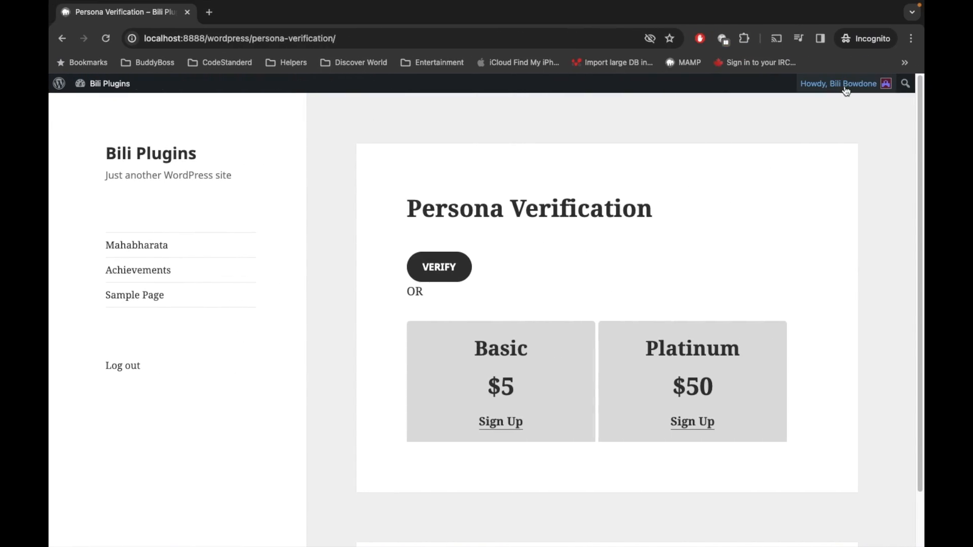
mouse_move(844, 86)
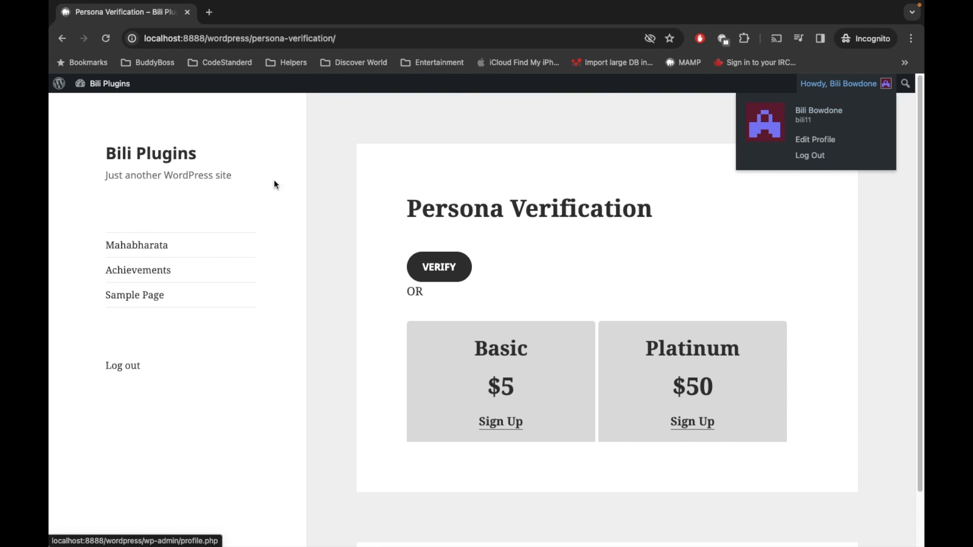
click(147, 249)
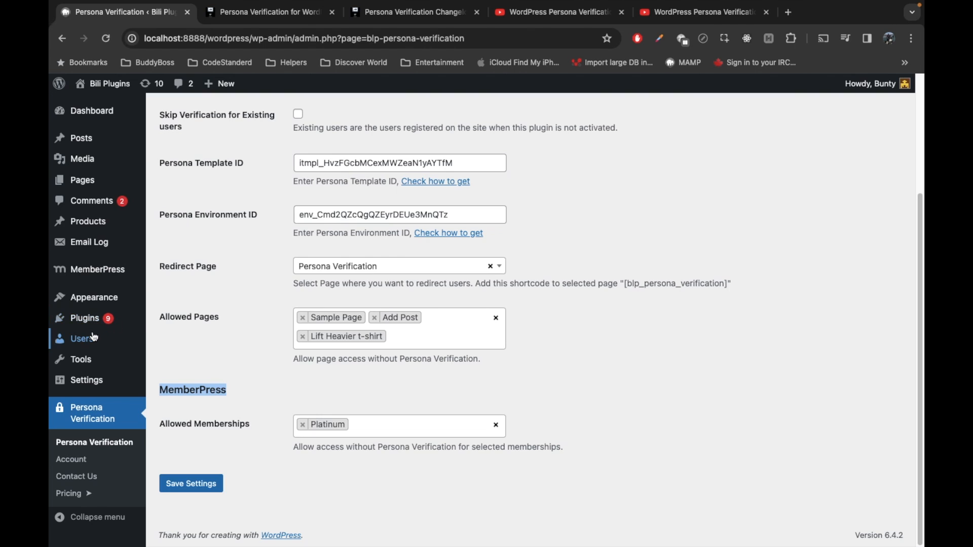
- Open the MemberPress subscriptions list in the admin and check the test user's username in the incognito window
mouse_move(86, 339)
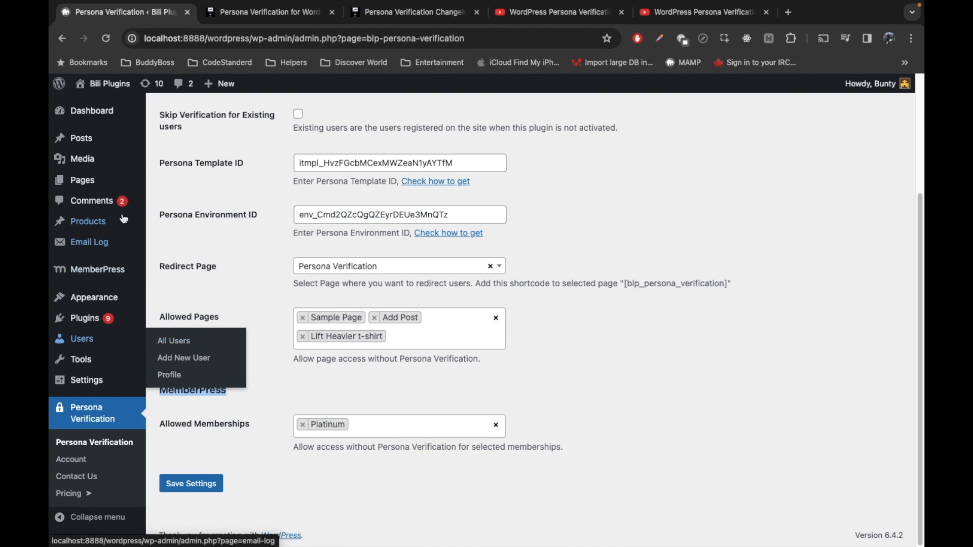
mouse_move(97, 270)
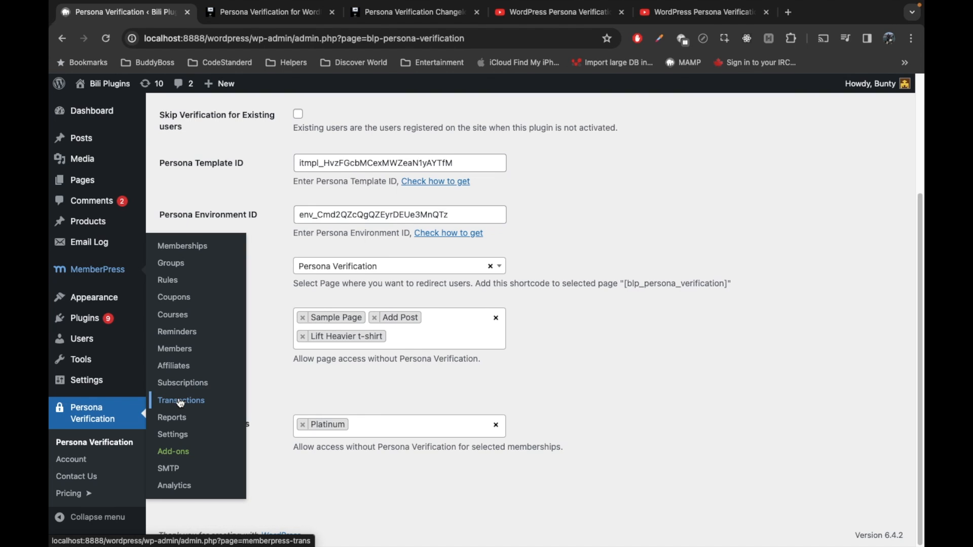
click(183, 382)
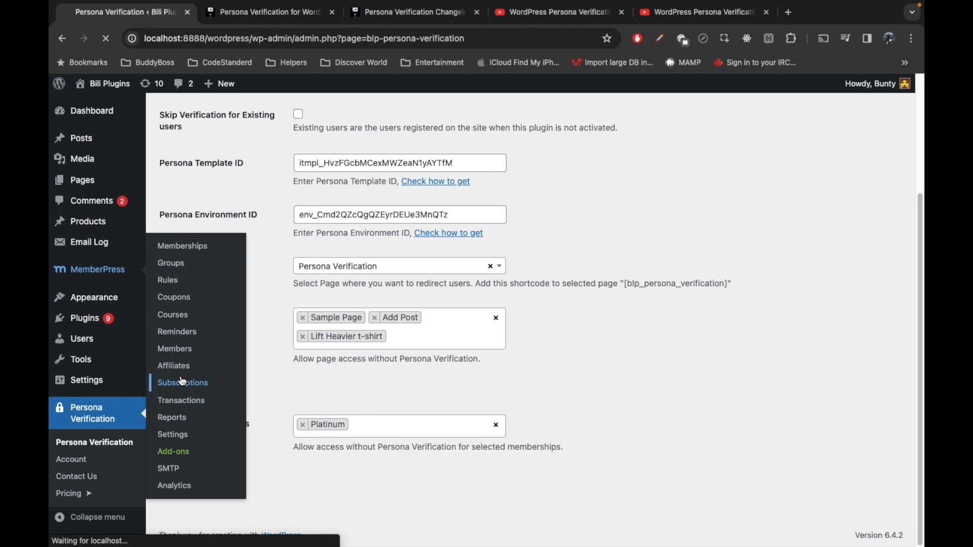
key(ctrl+Right)
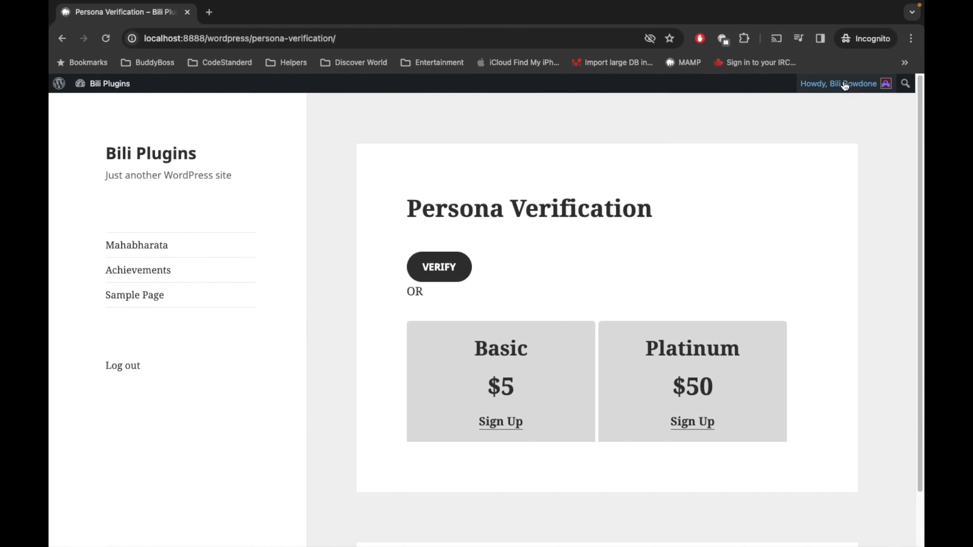
mouse_move(844, 86)
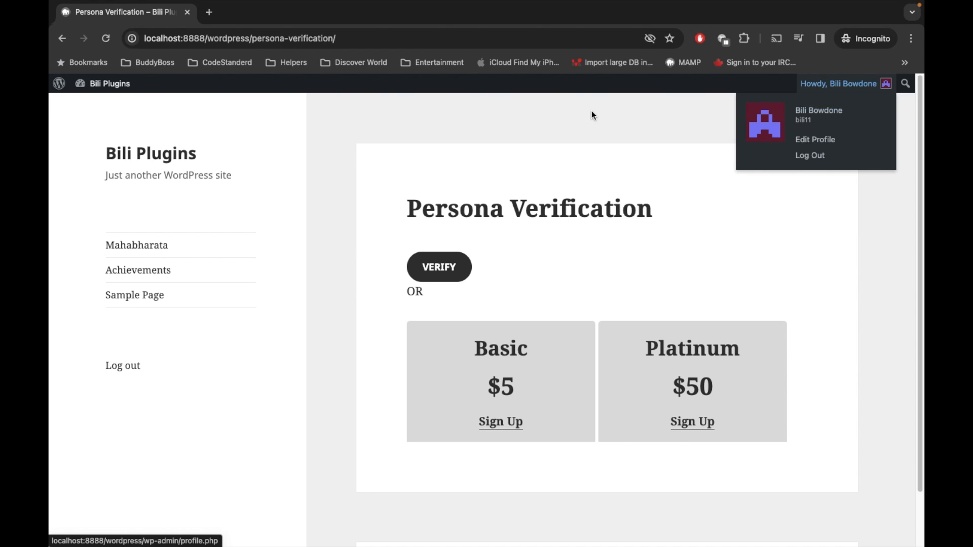
key(ctrl+Left)
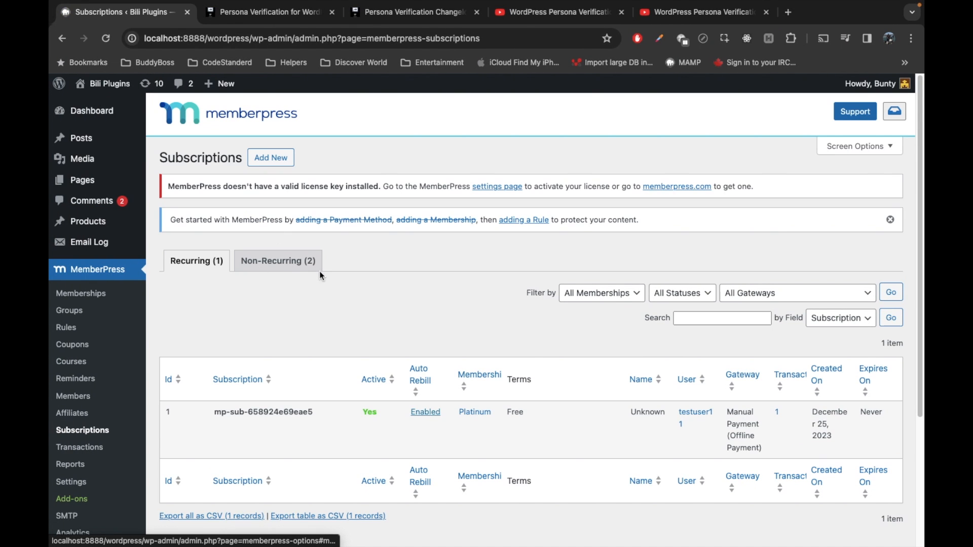
- Start a new MemberPress subscription and set its user to bili11
click(265, 161)
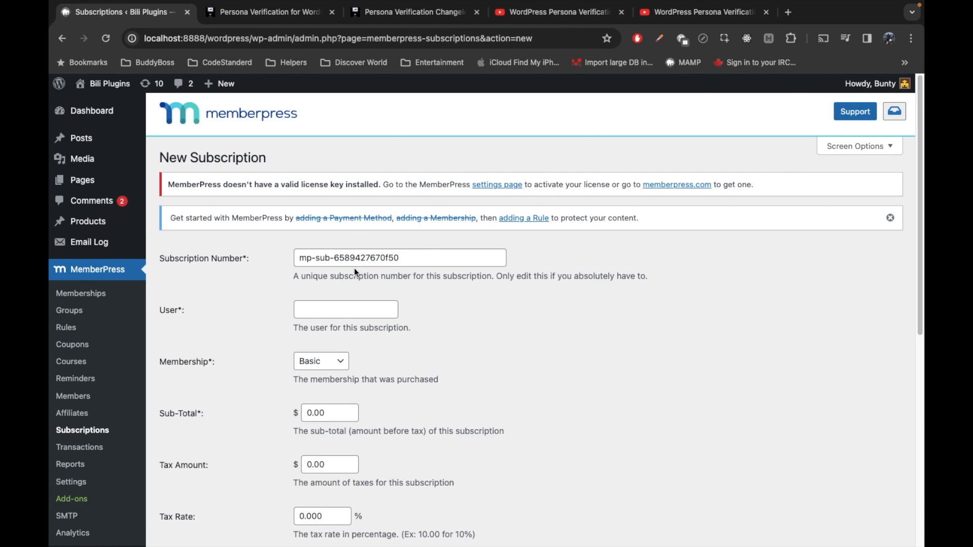
click(326, 313)
text(bili11)
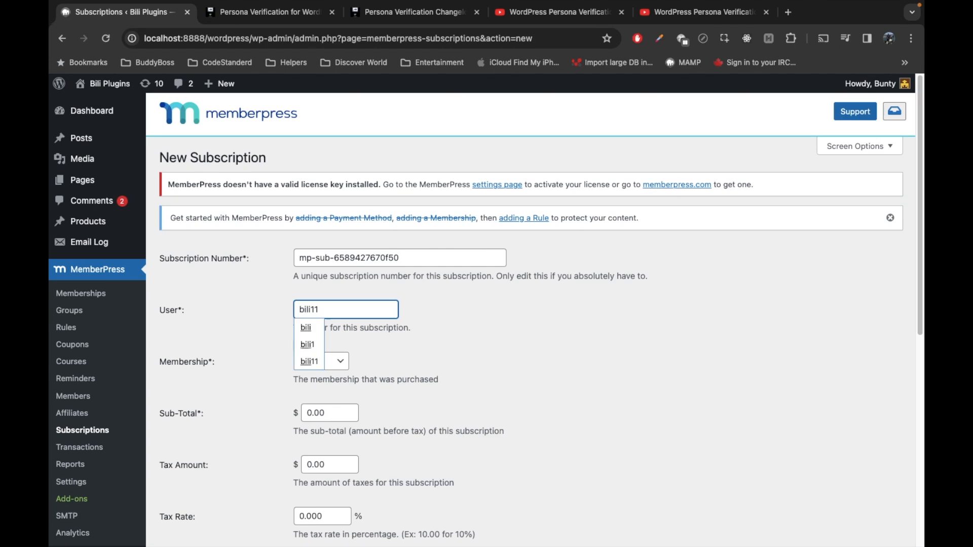
click(318, 361)
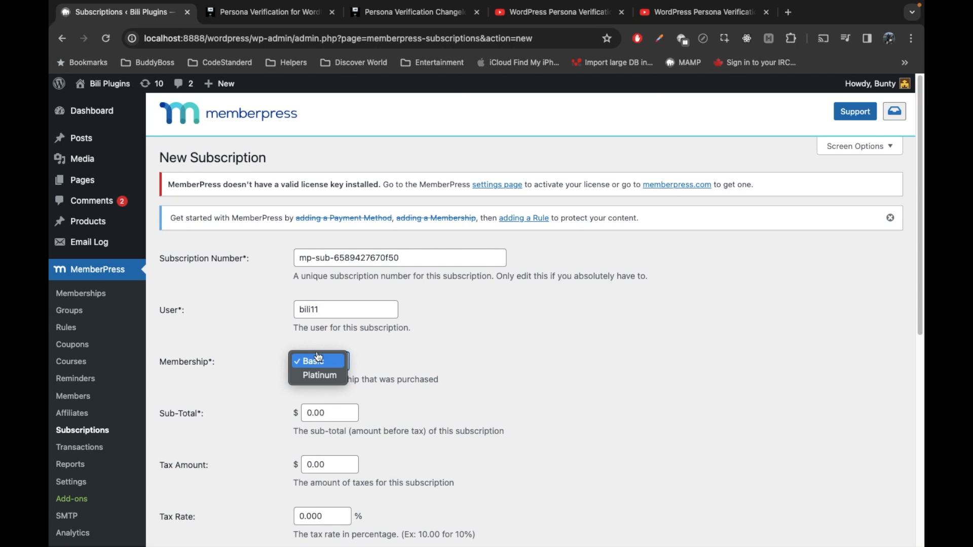
click(328, 312)
click(328, 312)
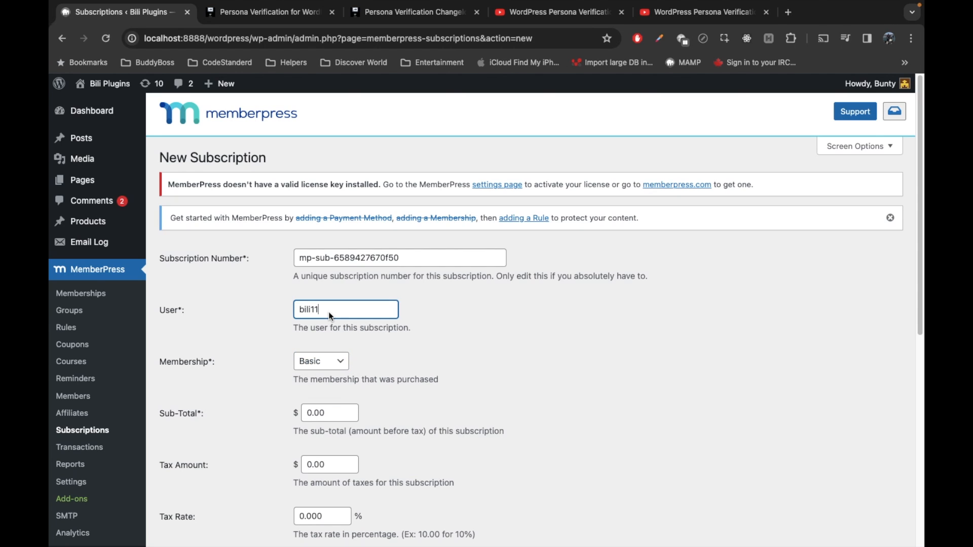
- Set the new subscription's membership to Platinum
triple_click(407, 263)
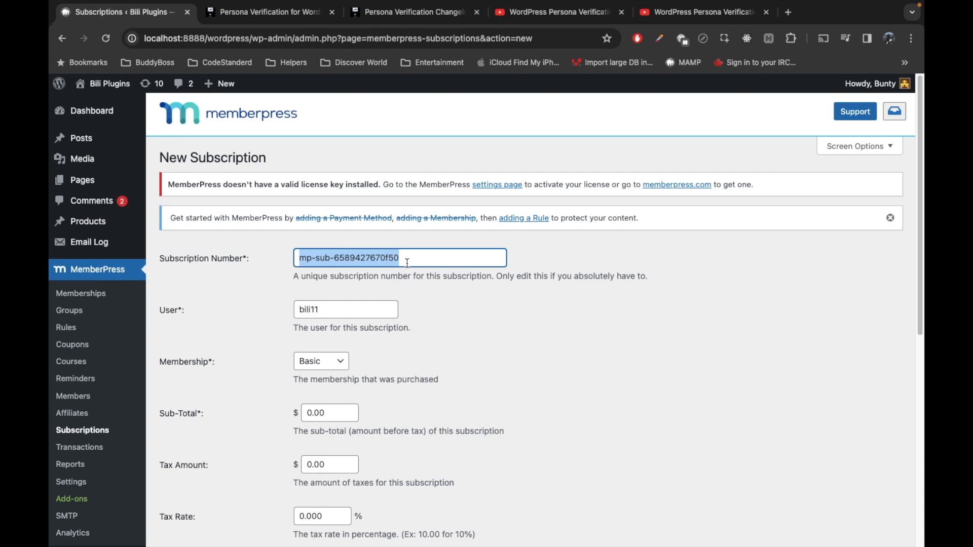
scroll(407, 263, down, 4)
click(335, 193)
click(324, 206)
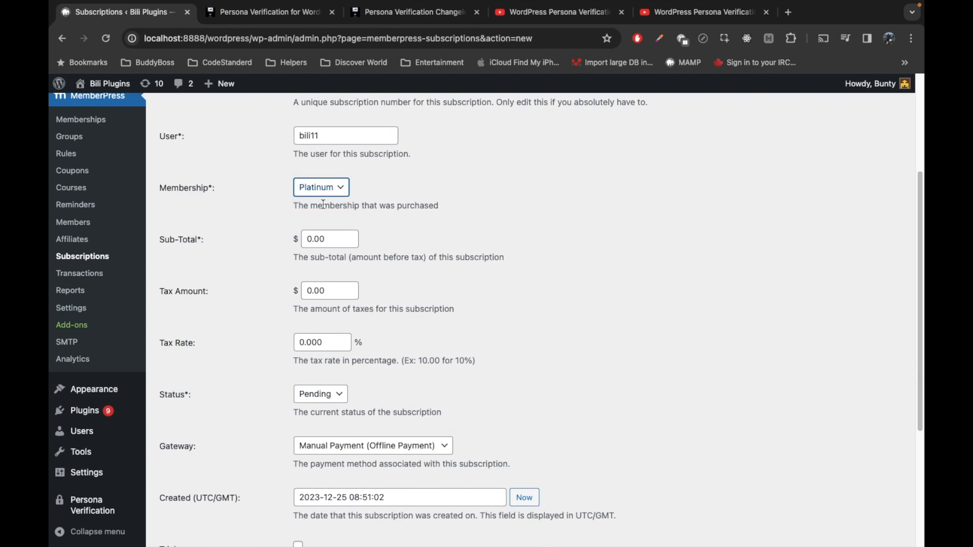
- Set the new subscription's status to Enabled and create the subscription
scroll(258, 211, down, 5)
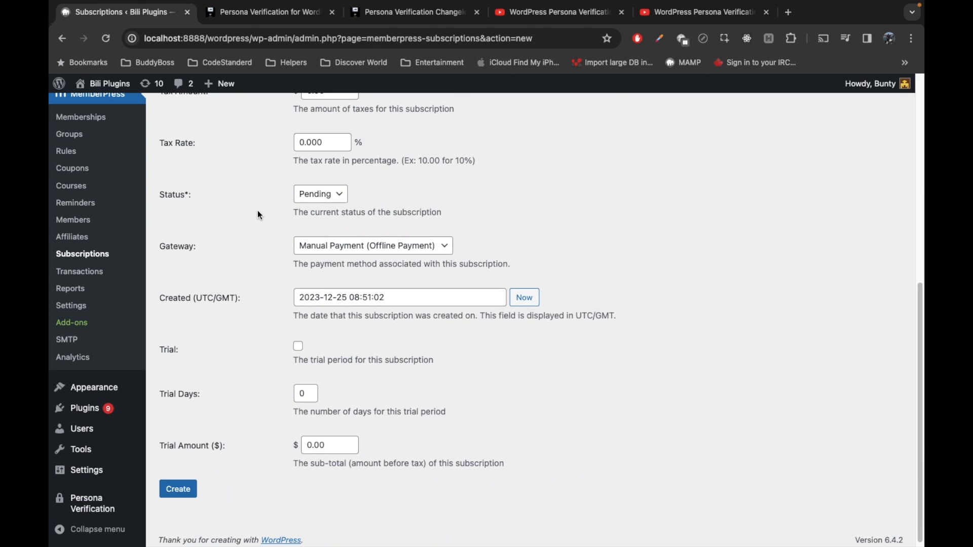
click(323, 197)
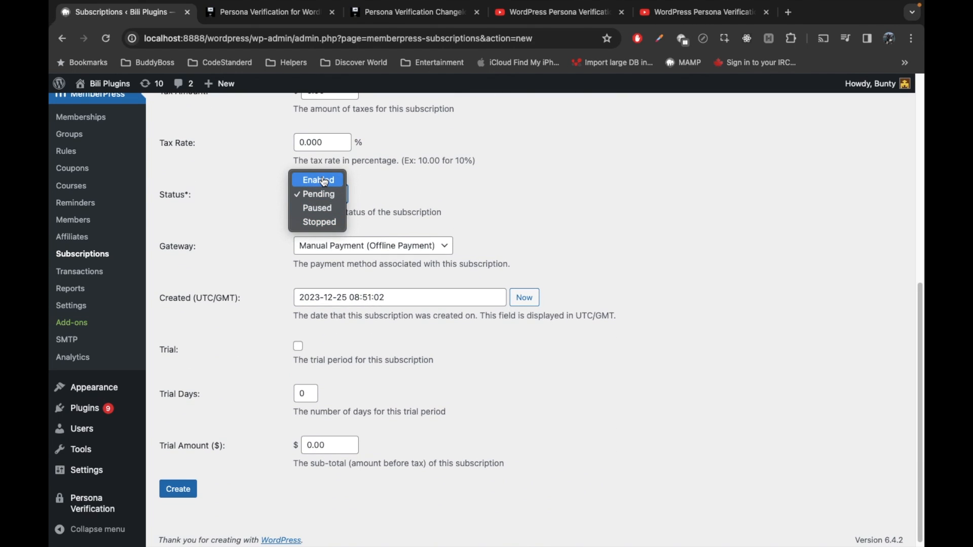
click(325, 181)
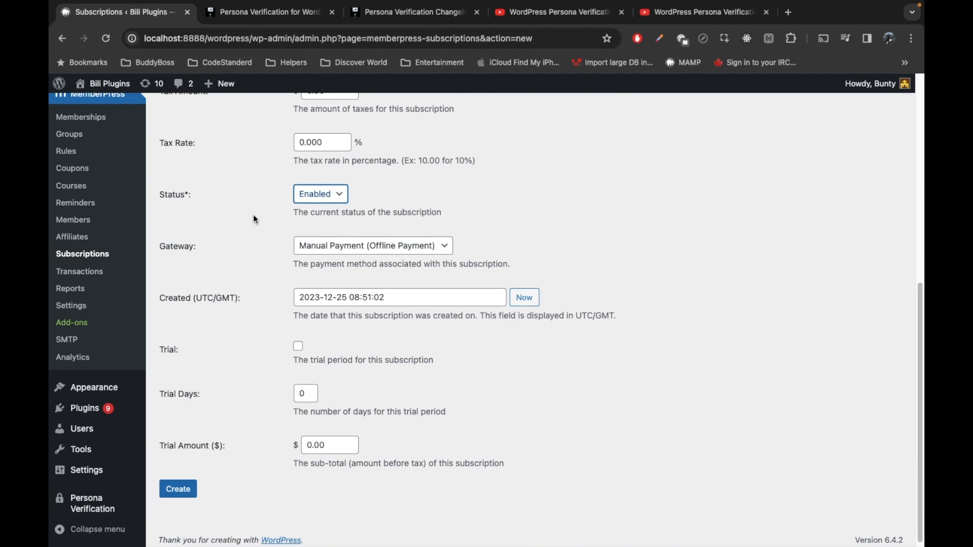
click(179, 489)
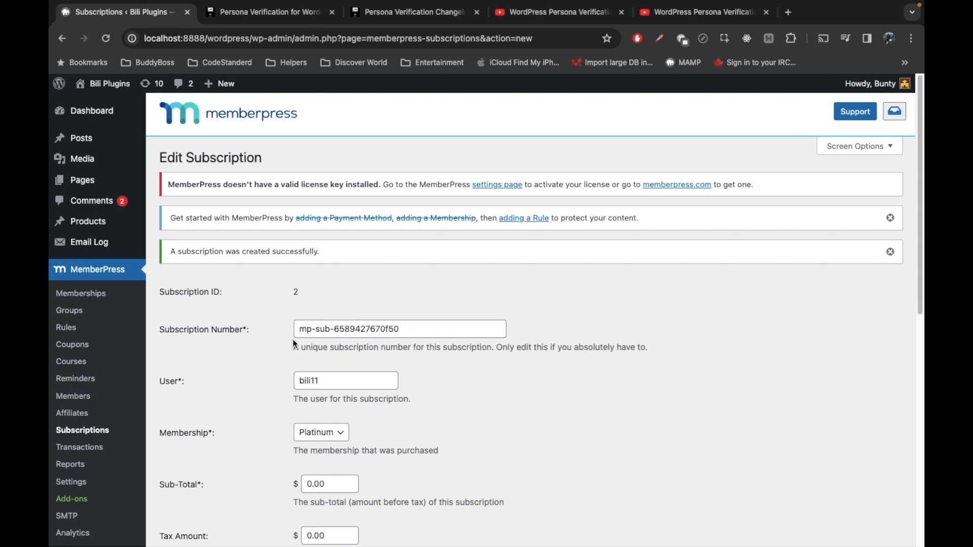
- Open the MemberPress subscriptions list and check whether bili11's new subscription is active
scroll(259, 334, down, 5)
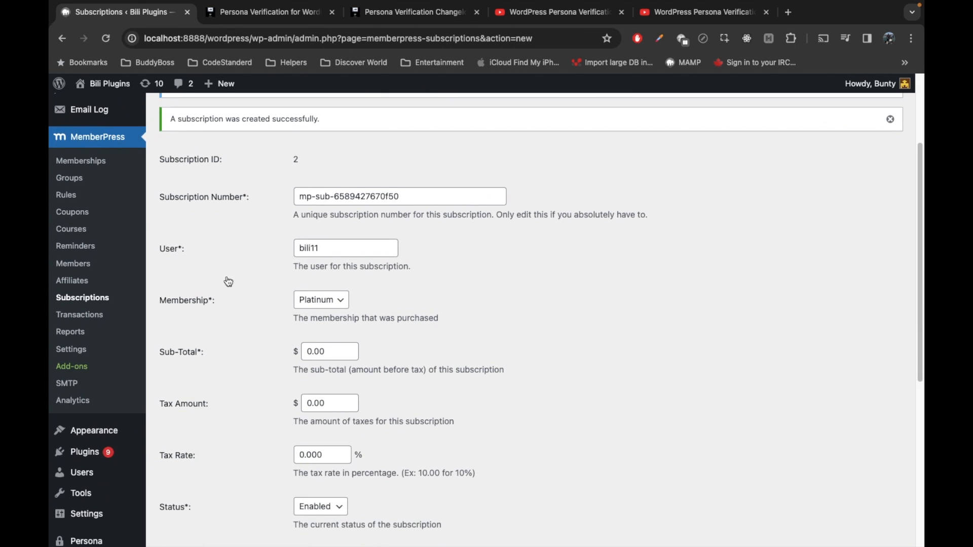
click(92, 302)
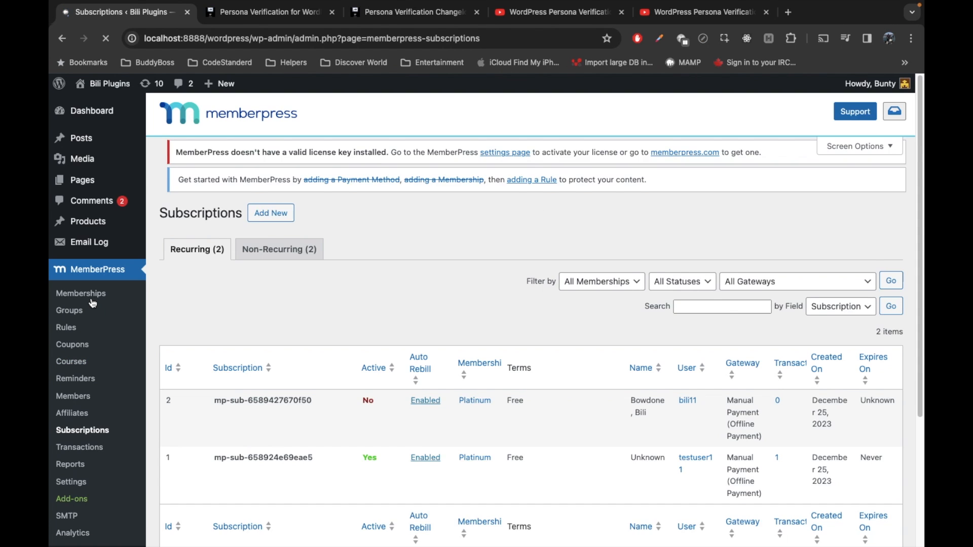
scroll(354, 355, down, 3)
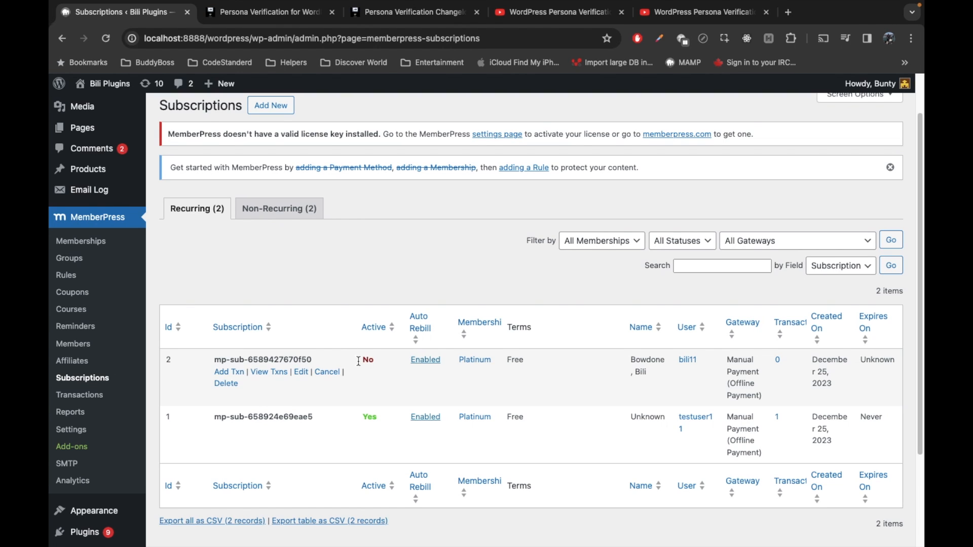
- From the transactions of bili11's subscription, start a new transaction and set its user to bili11
click(269, 375)
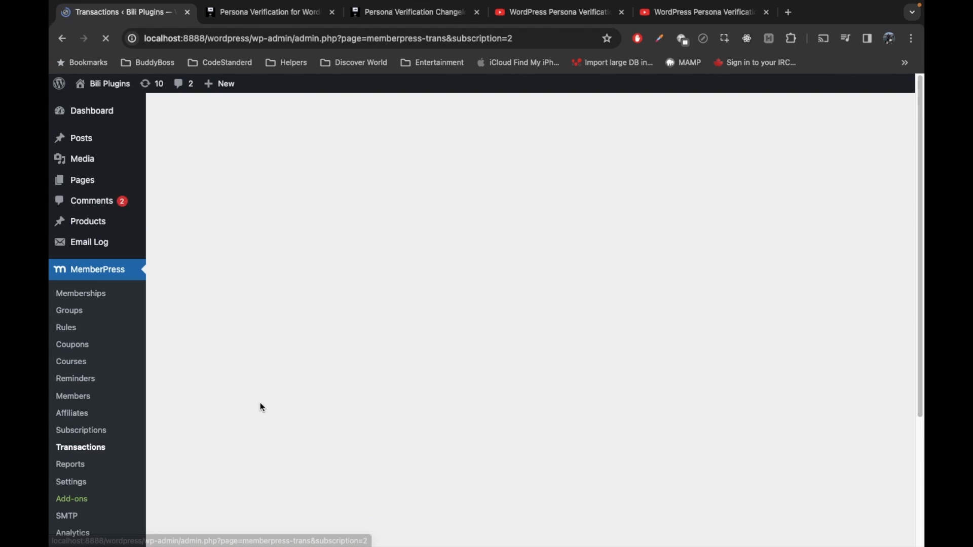
click(264, 160)
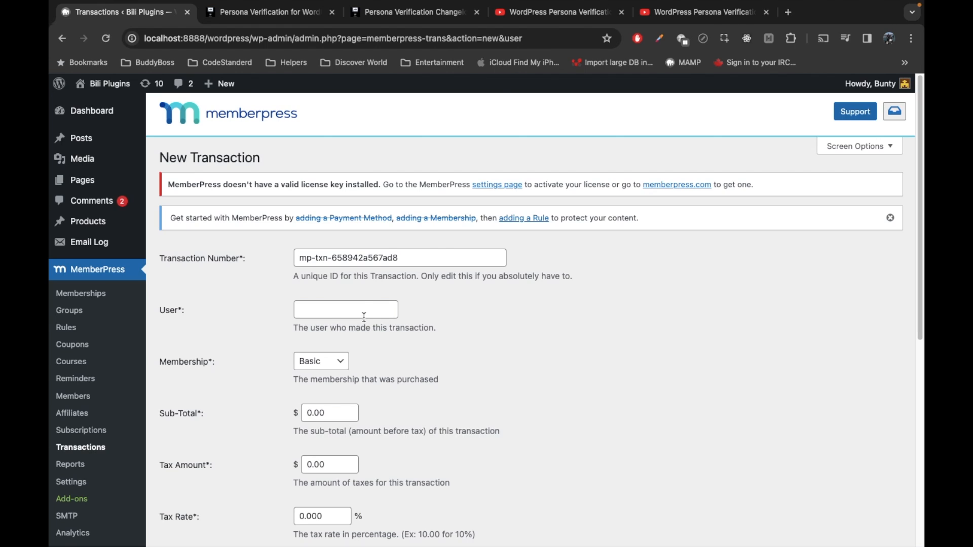
click(354, 311)
text(us)
click(310, 327)
scroll(288, 309, down, 3)
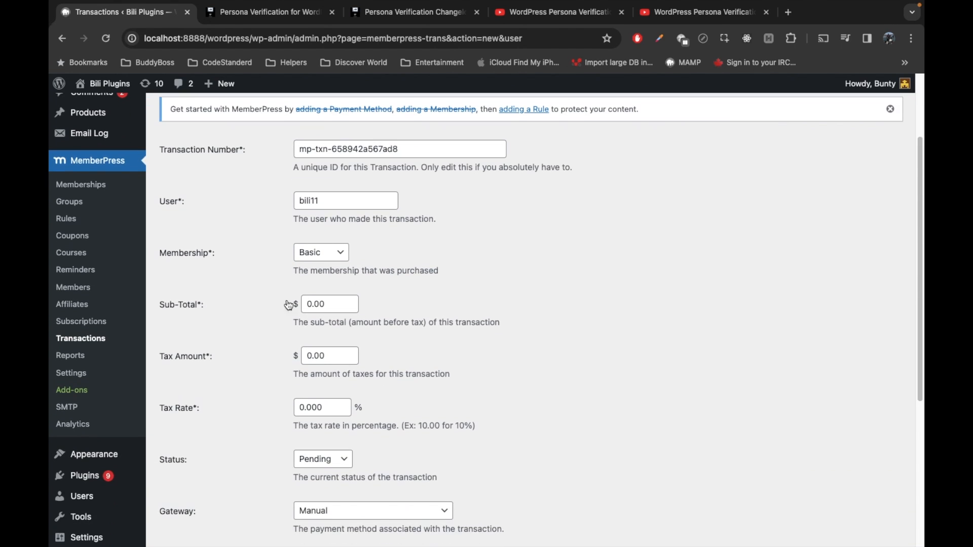
- Set the new transaction's membership to Platinum and its status to Complete
click(340, 261)
click(334, 268)
scroll(276, 309, down, 3)
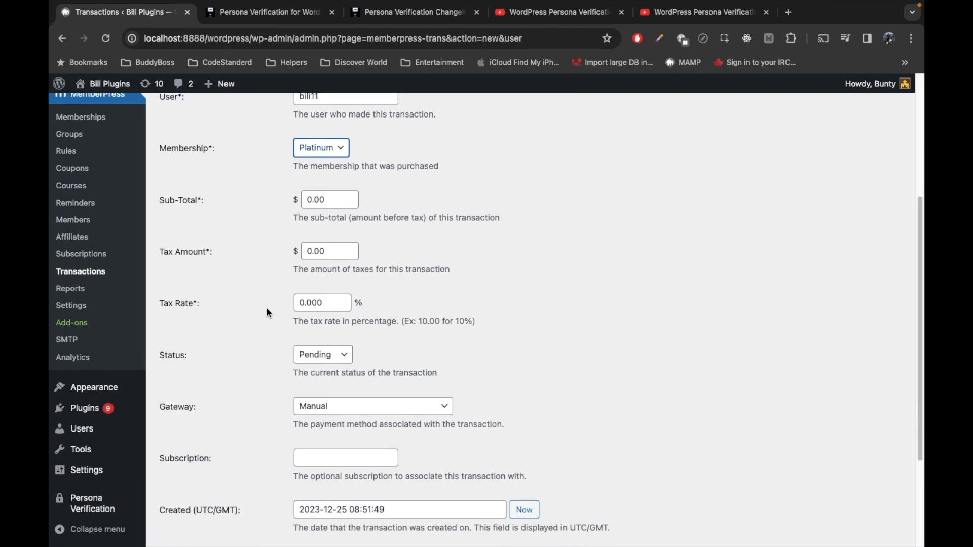
scroll(268, 312, down, 2)
click(326, 282)
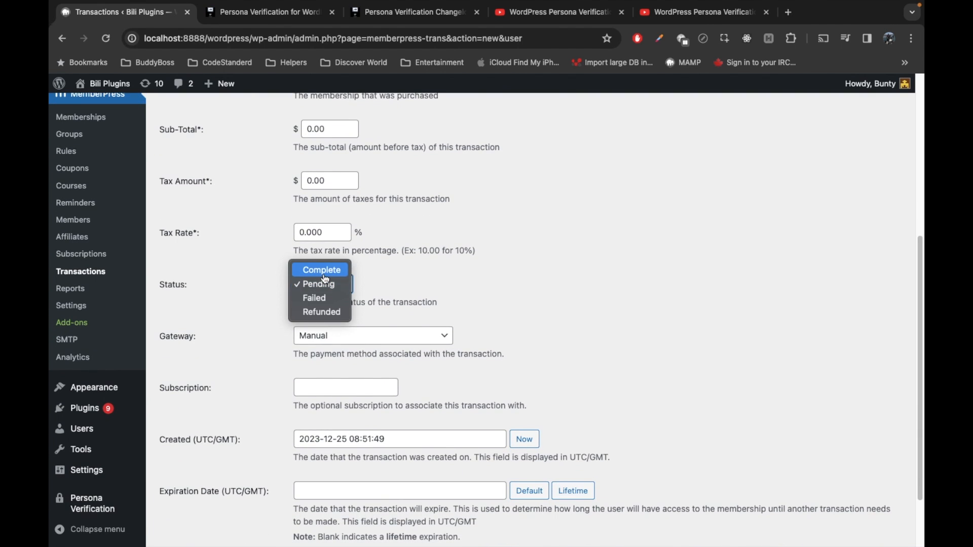
click(321, 268)
scroll(257, 350, down, 3)
click(336, 308)
key(super+v)
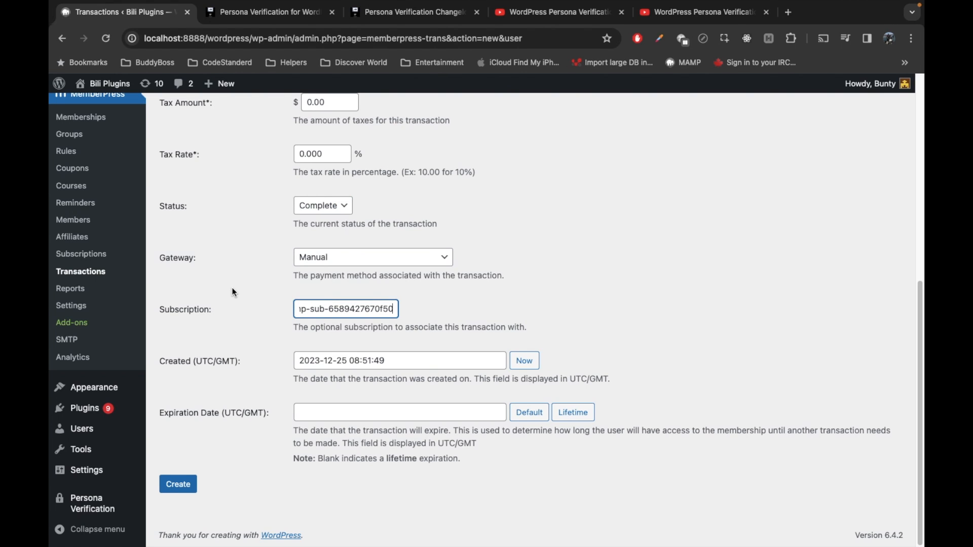
click(183, 483)
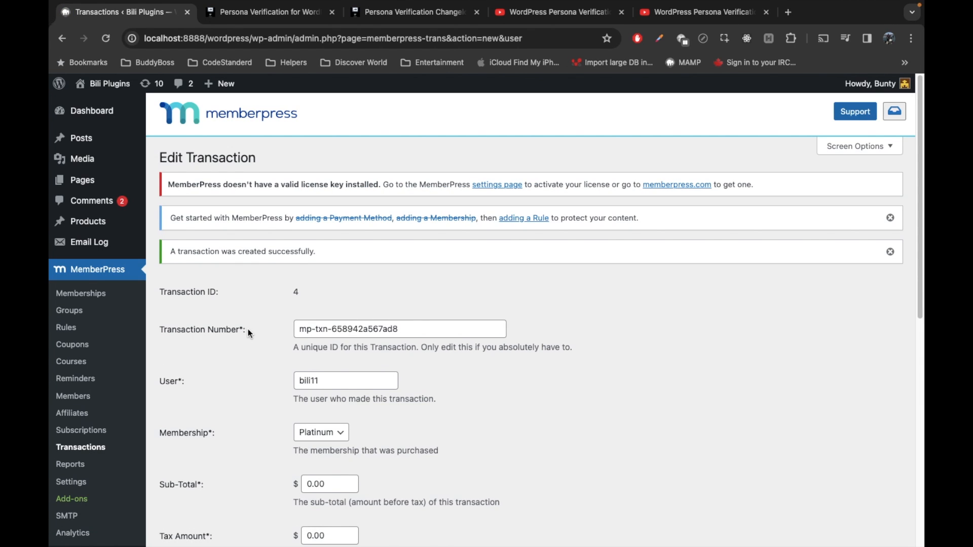
click(65, 428)
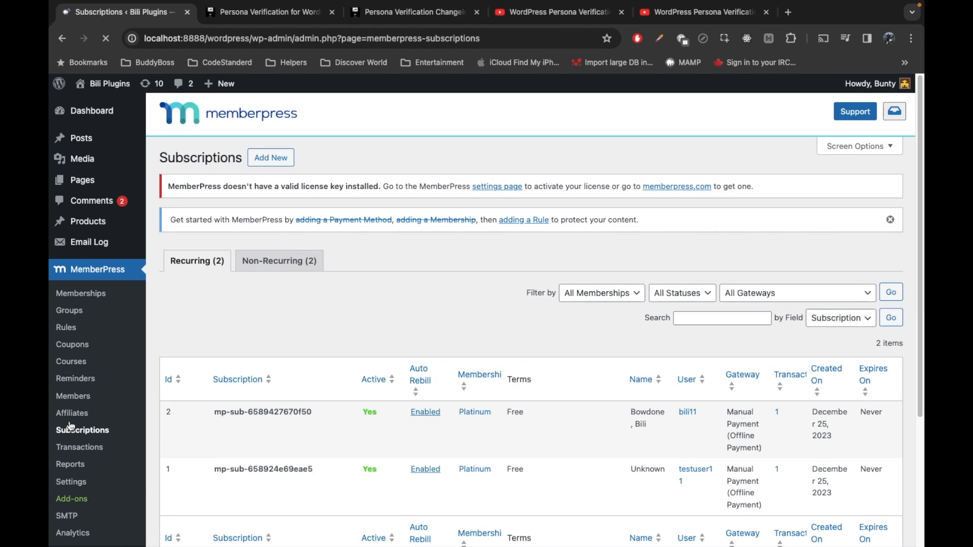
scroll(249, 309, down, 5)
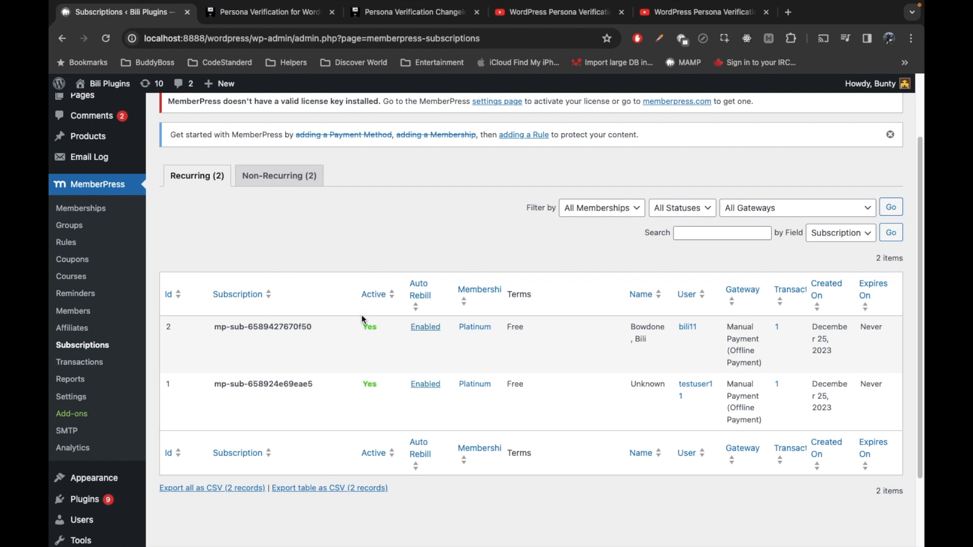
- In the incognito window, visit the Mahabharata, Achievements and Sample Page pages to test the user's access, and return to the admin window
key(ctrl+Right)
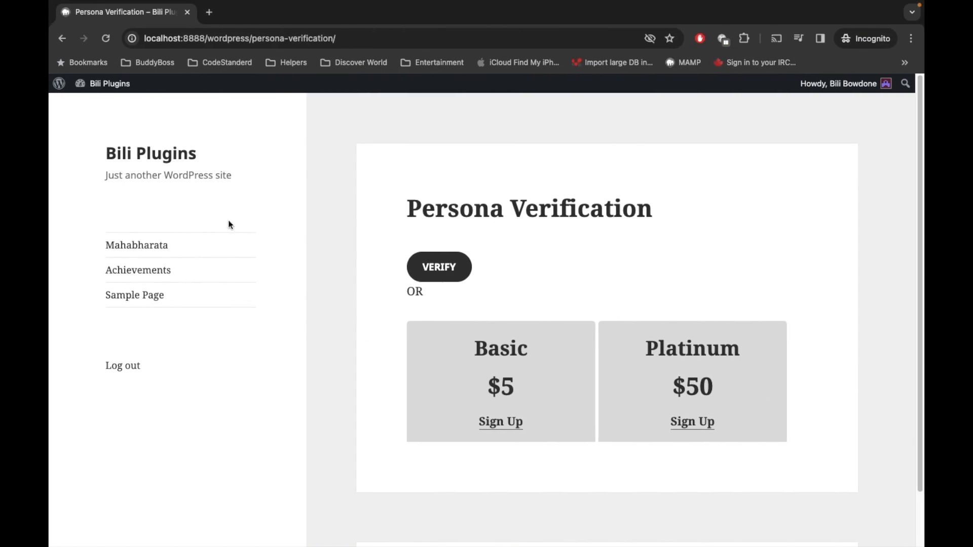
click(132, 247)
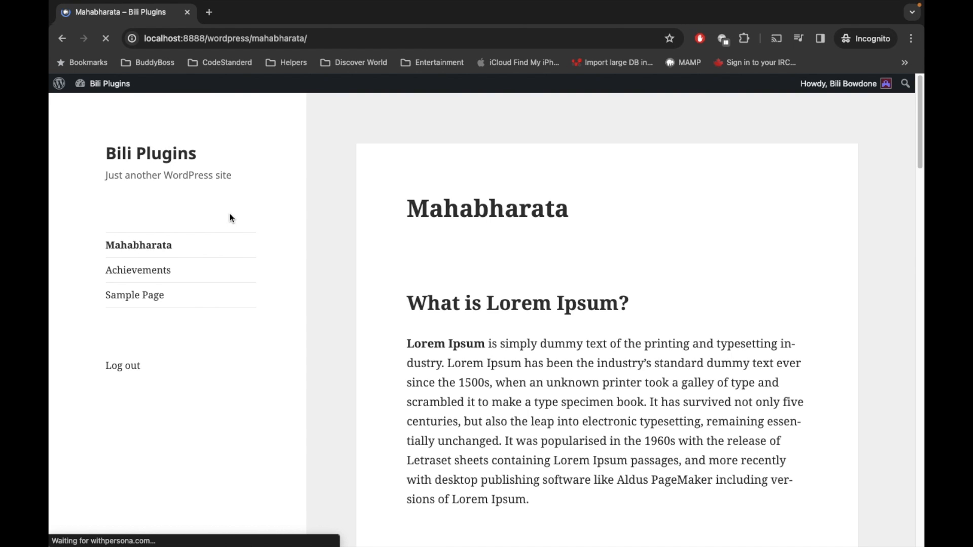
scroll(327, 224, down, 5)
scroll(325, 224, up, 5)
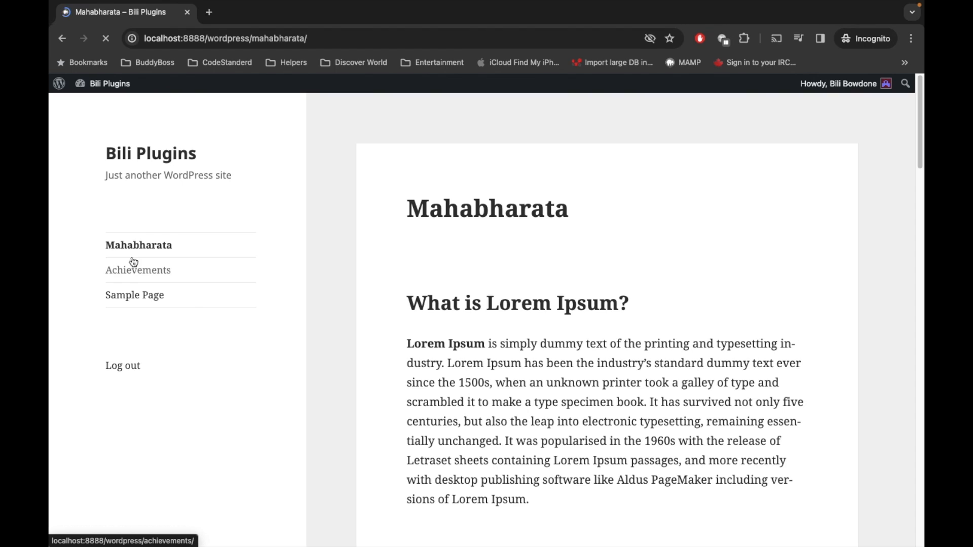
click(132, 264)
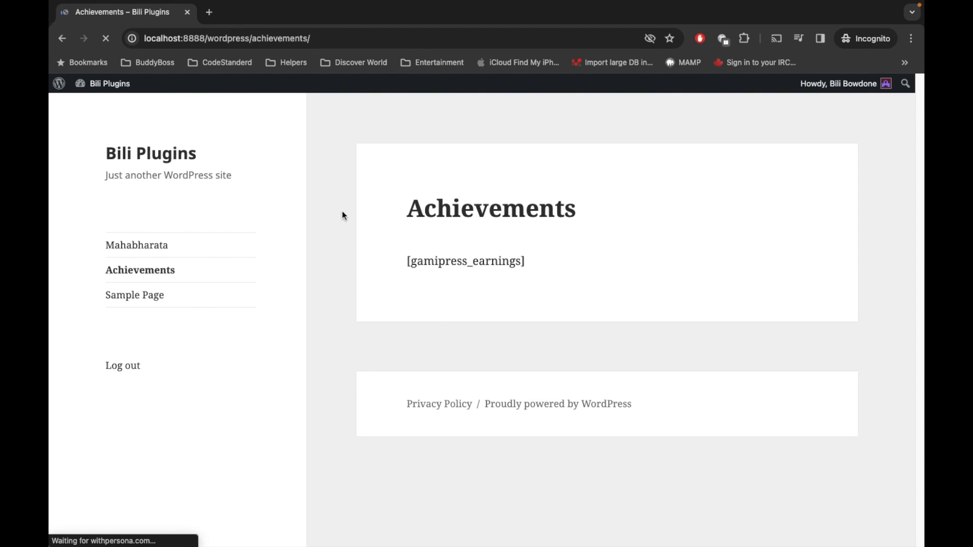
click(135, 299)
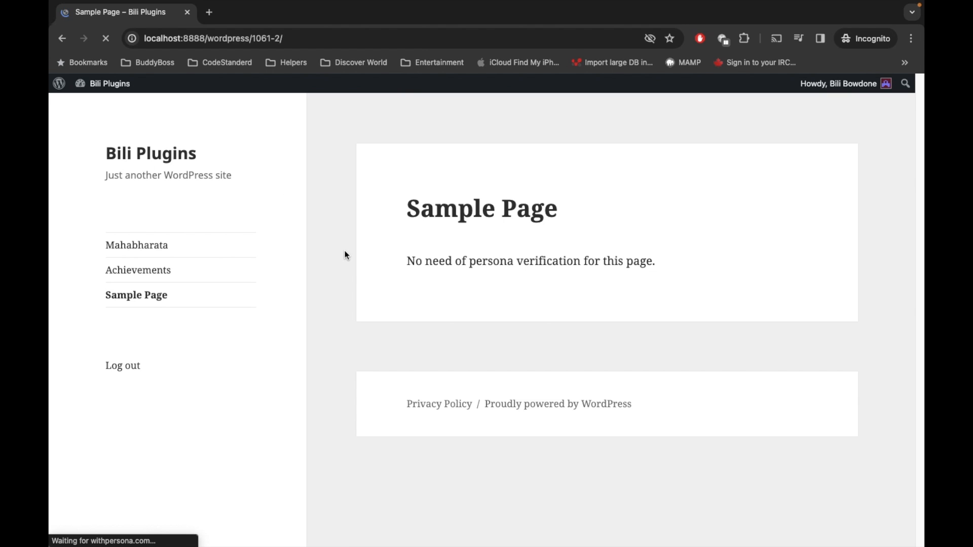
key(ctrl+Left)
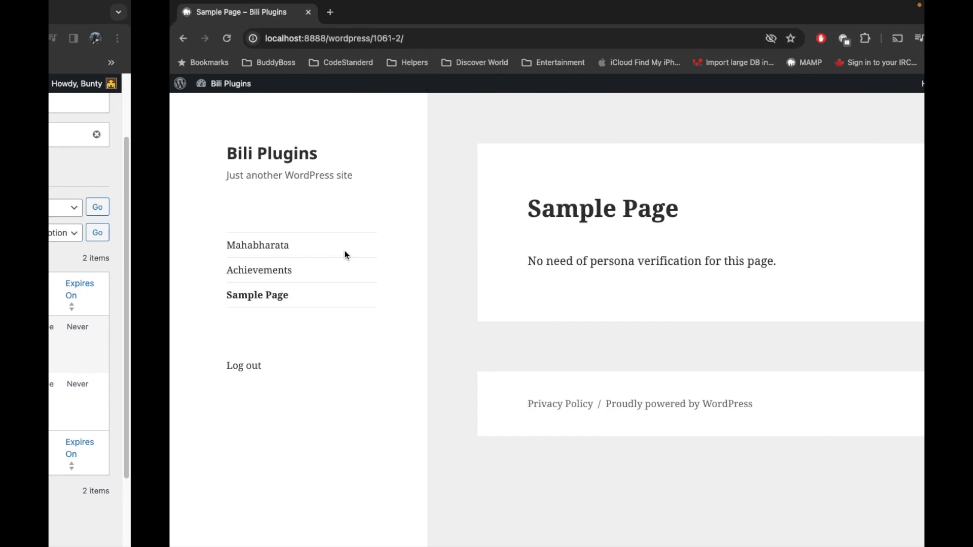